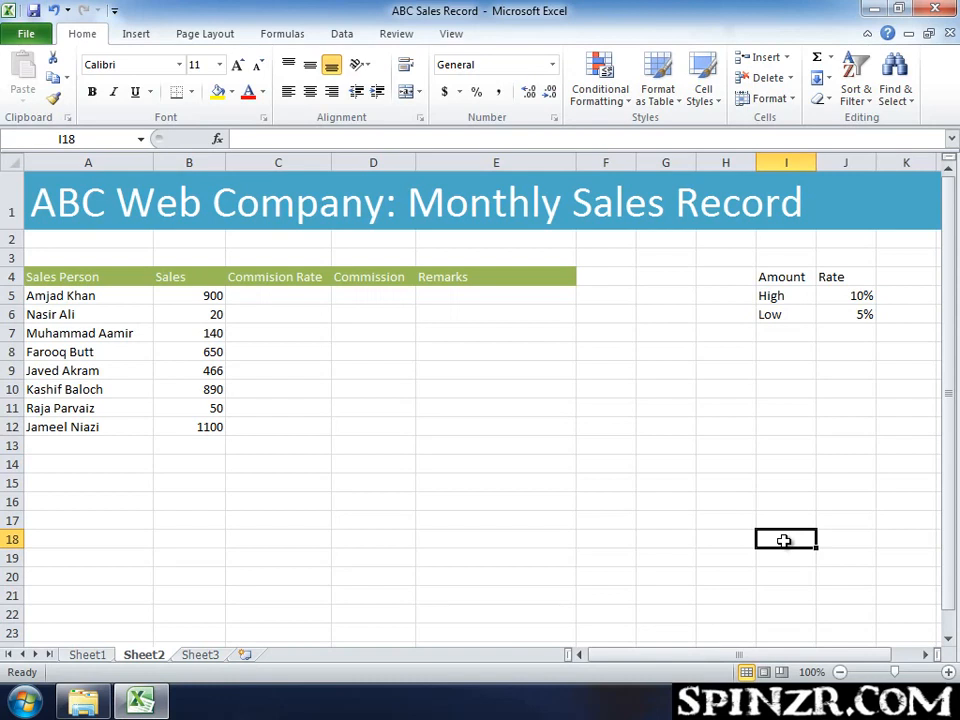
# Step: Enter the formula =IF(B5>=500,$J$5,$J$6) in cell C5 to determine the first salesperson's commission rate
pyautogui.click(296, 297)
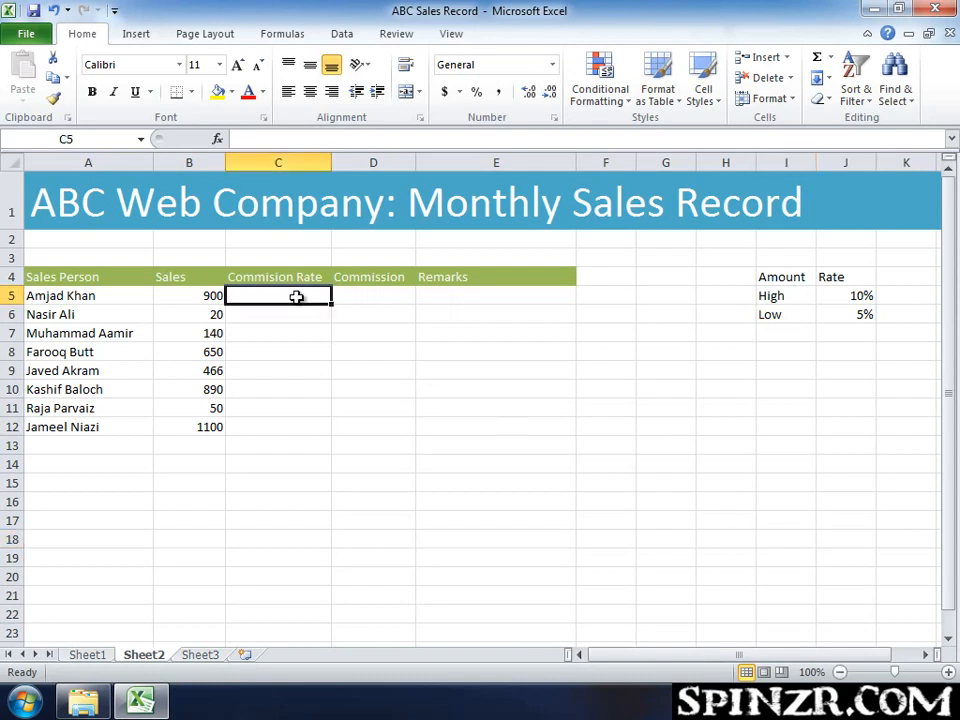
pyautogui.write('=if(')
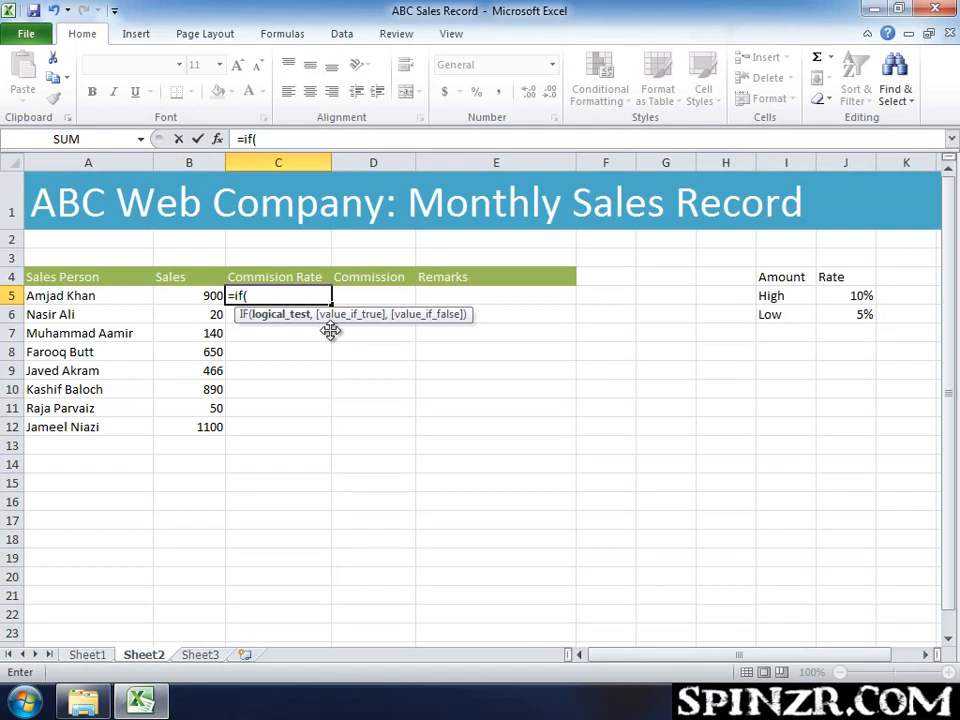
pyautogui.click(202, 295)
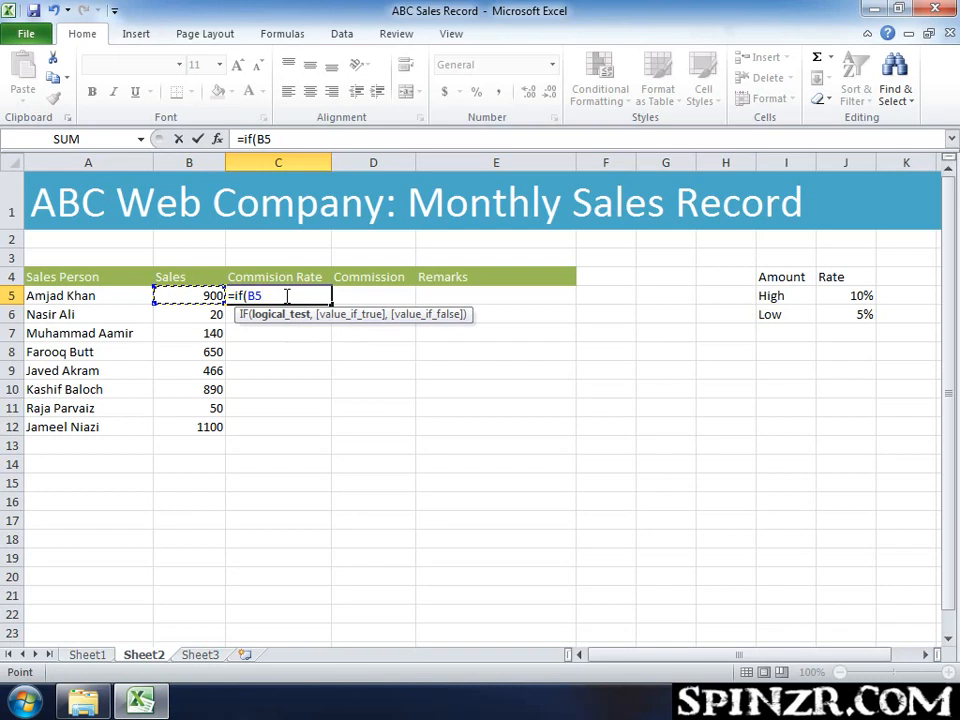
pyautogui.write('>=')
pyautogui.write('500')
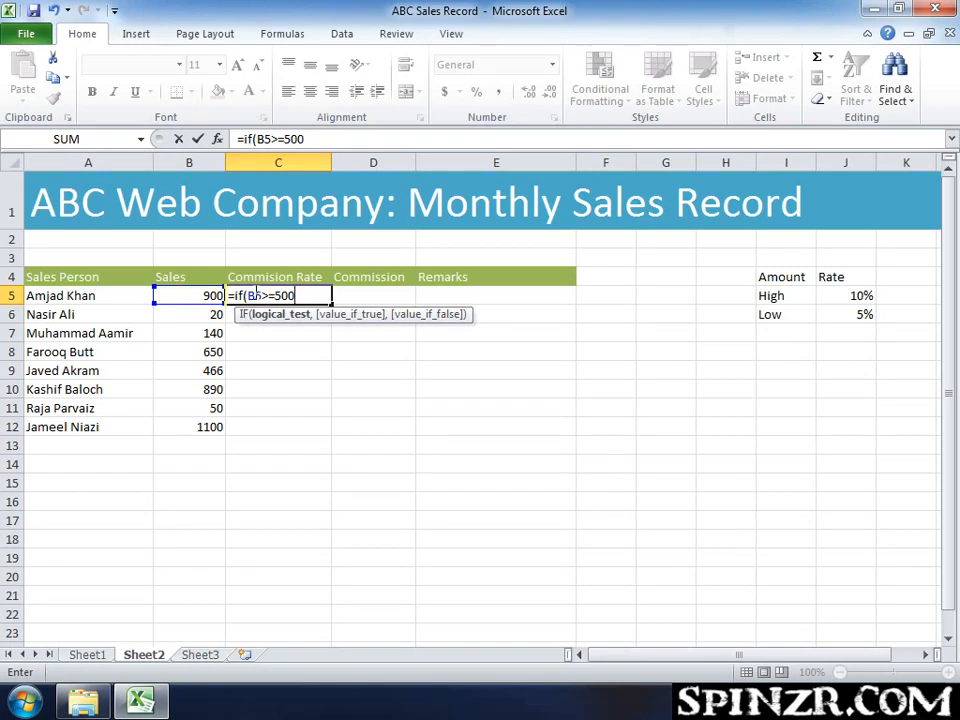
pyautogui.write(',')
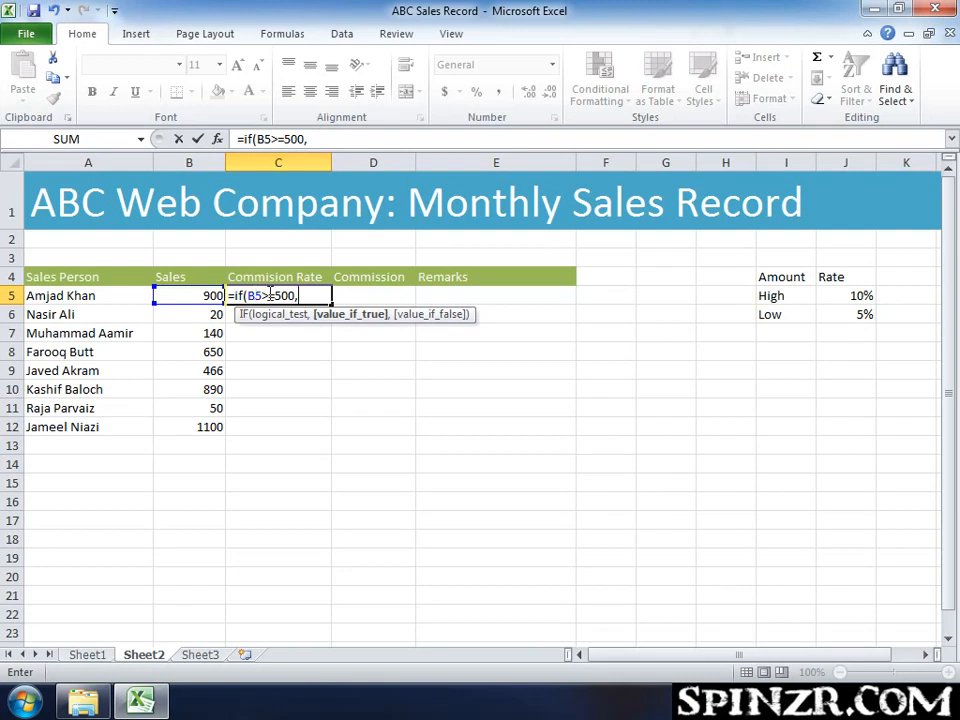
pyautogui.click(857, 295)
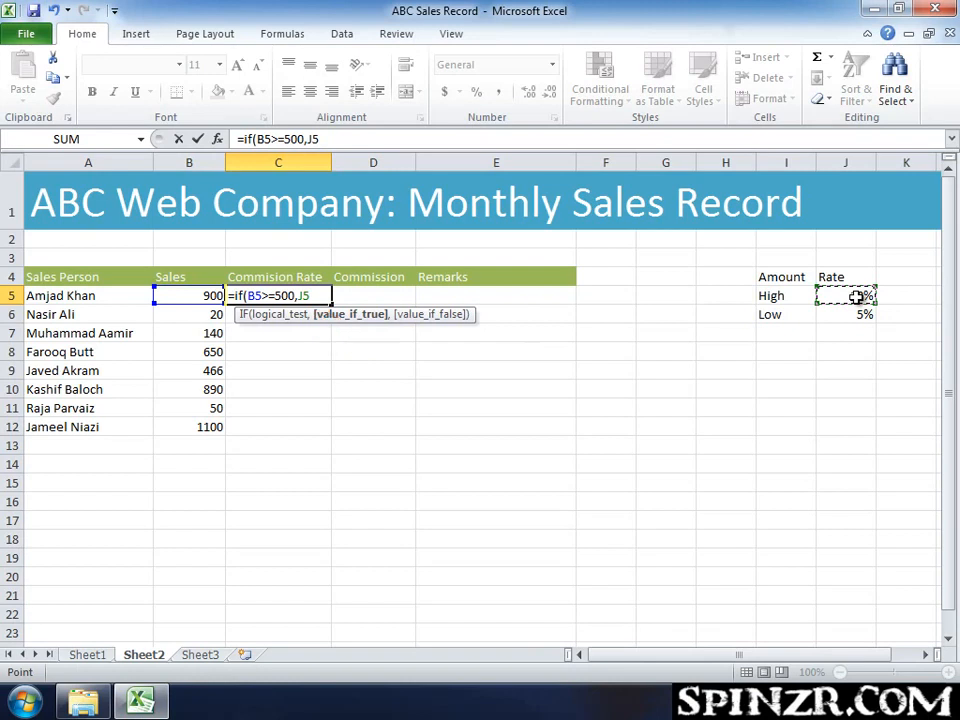
pyautogui.press('F4')
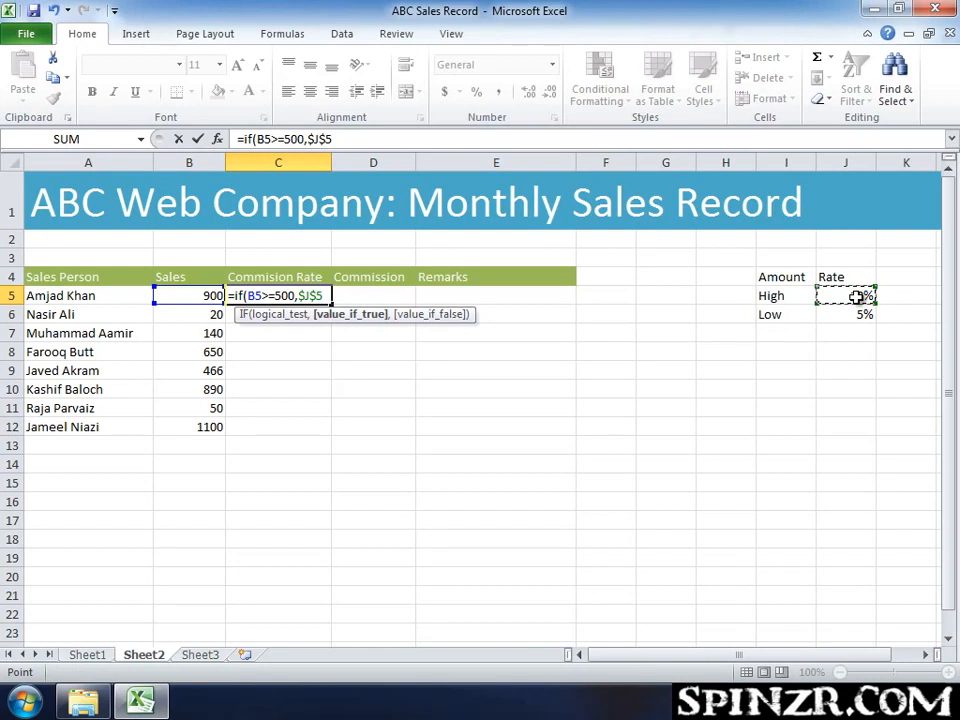
pyautogui.write(',')
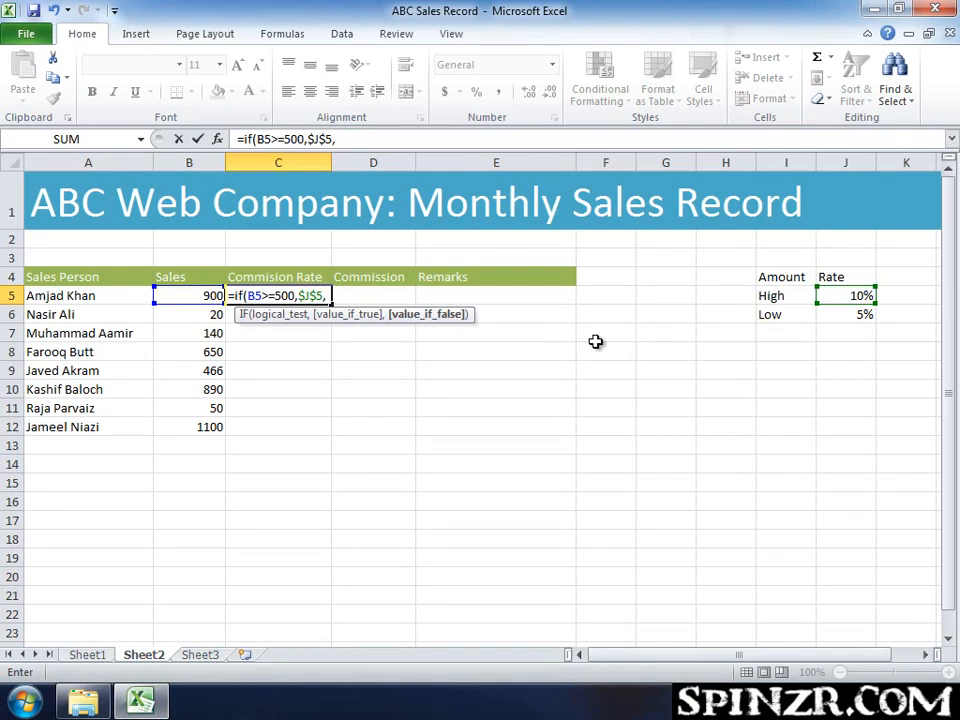
pyautogui.click(863, 314)
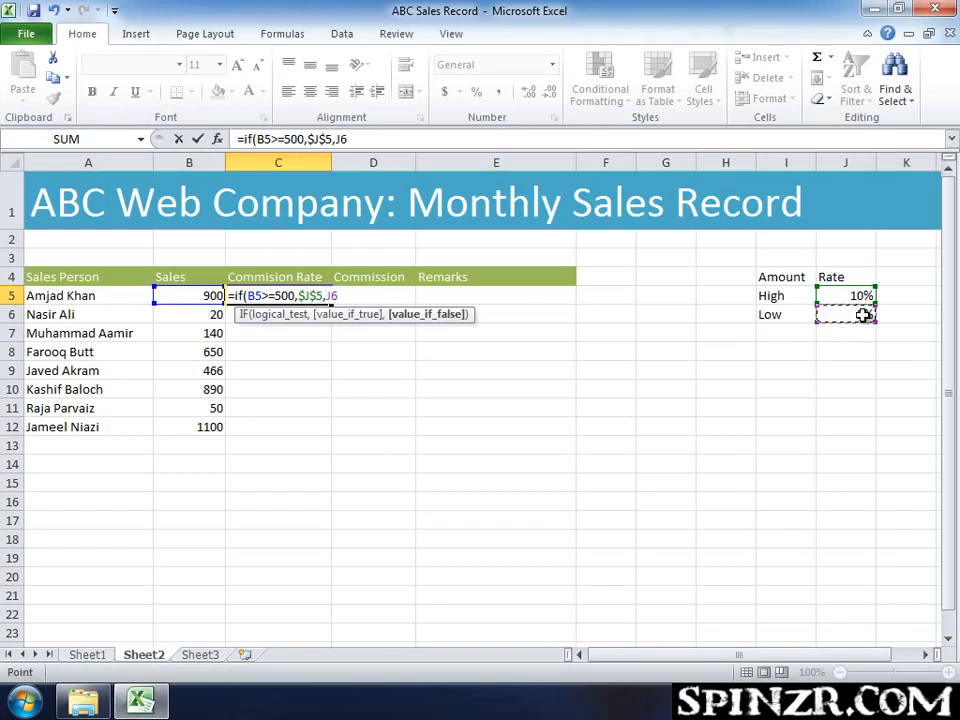
pyautogui.press('F4')
pyautogui.write(')')
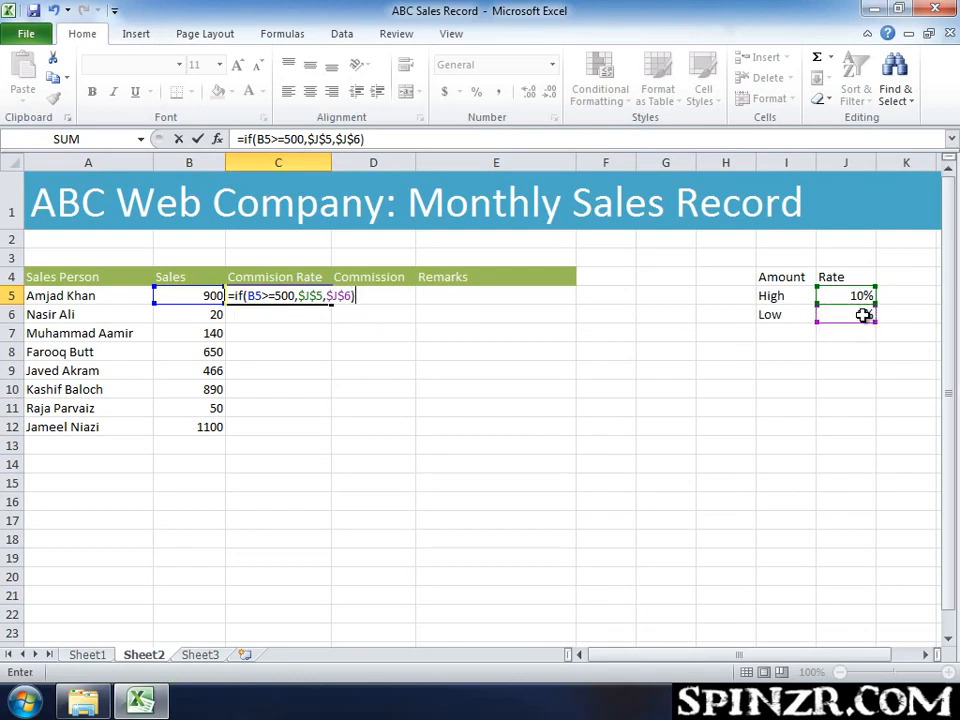
pyautogui.press('Return')
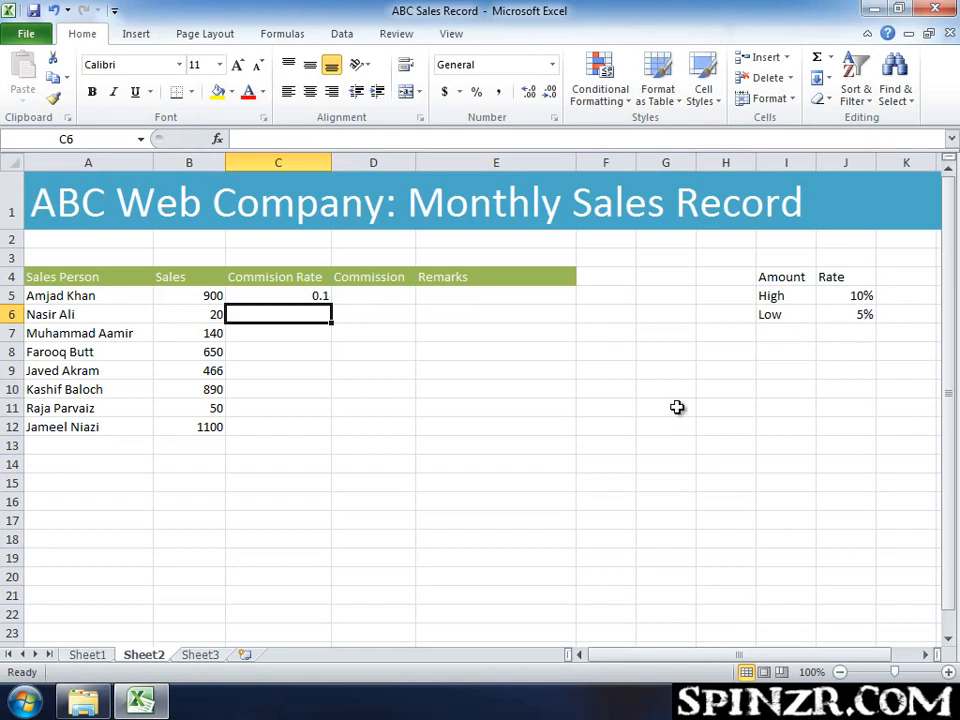
# Step: Format the commission rate in C5 as a percentage and fill its formula down to C12
pyautogui.click(315, 295)
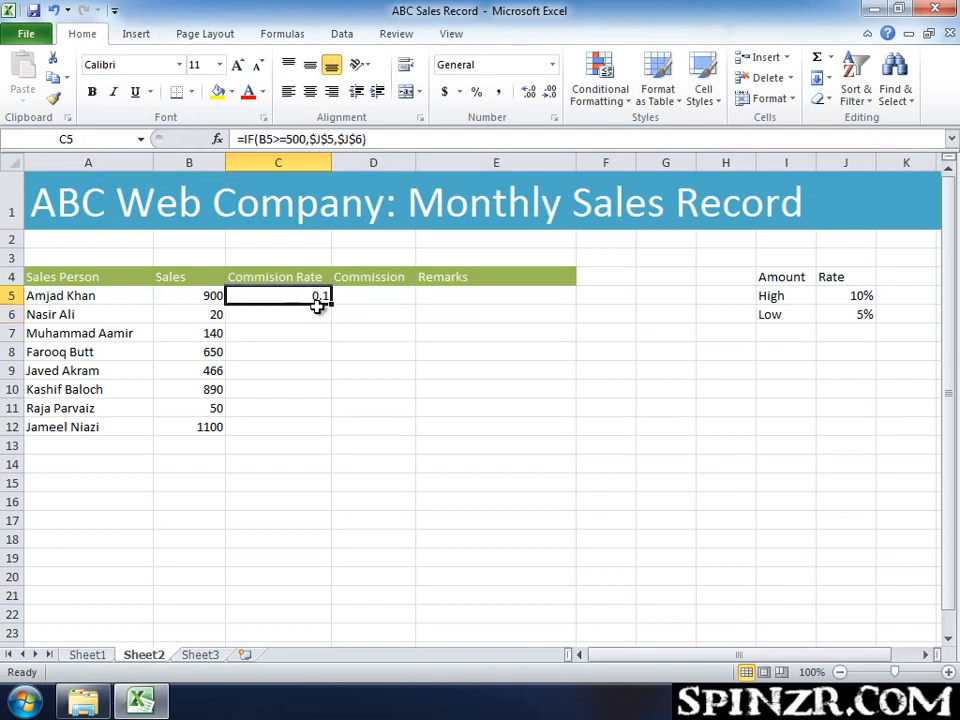
pyautogui.click(476, 93)
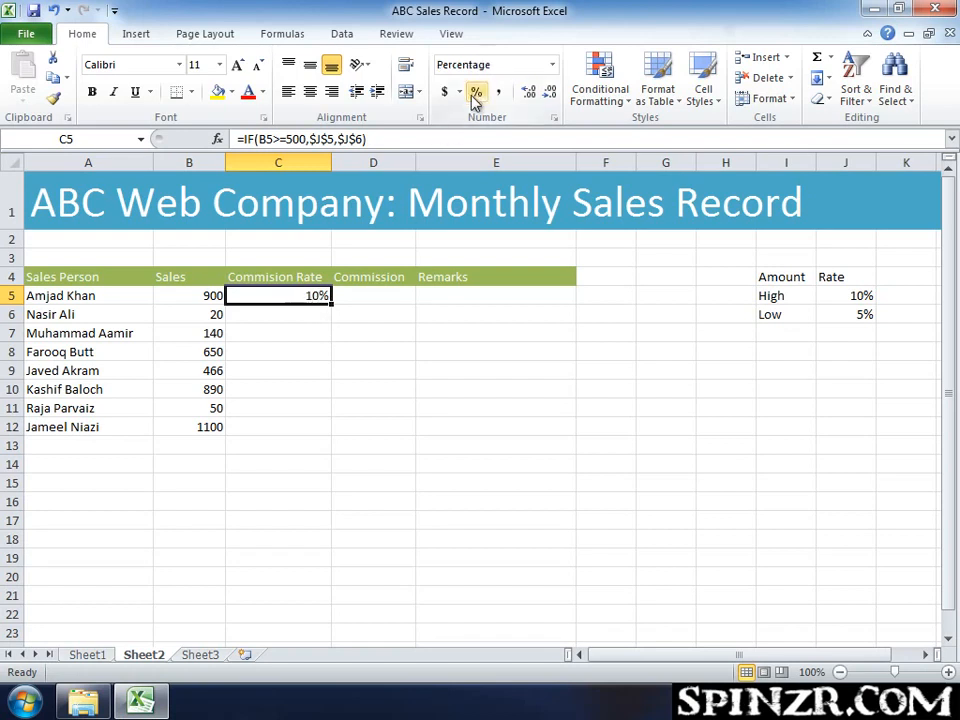
pyautogui.click(377, 328)
pyautogui.click(285, 295)
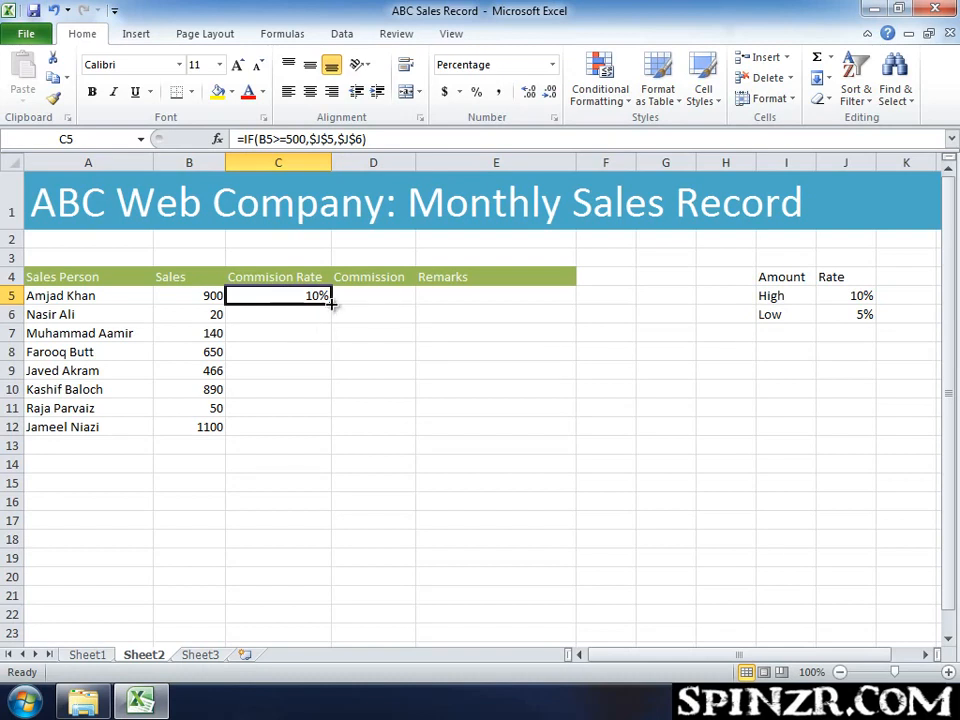
pyautogui.doubleClick(331, 304)
pyautogui.click(433, 506)
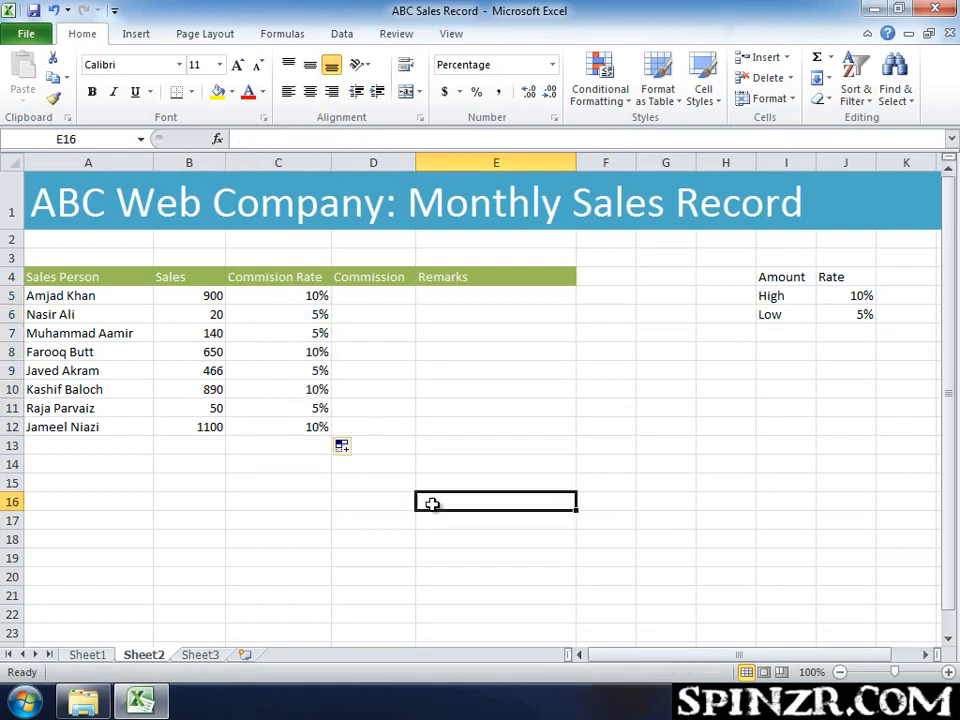
# Step: Check the copied commission rate formulas in column C against the sales amounts down to row 12
pyautogui.click(222, 314)
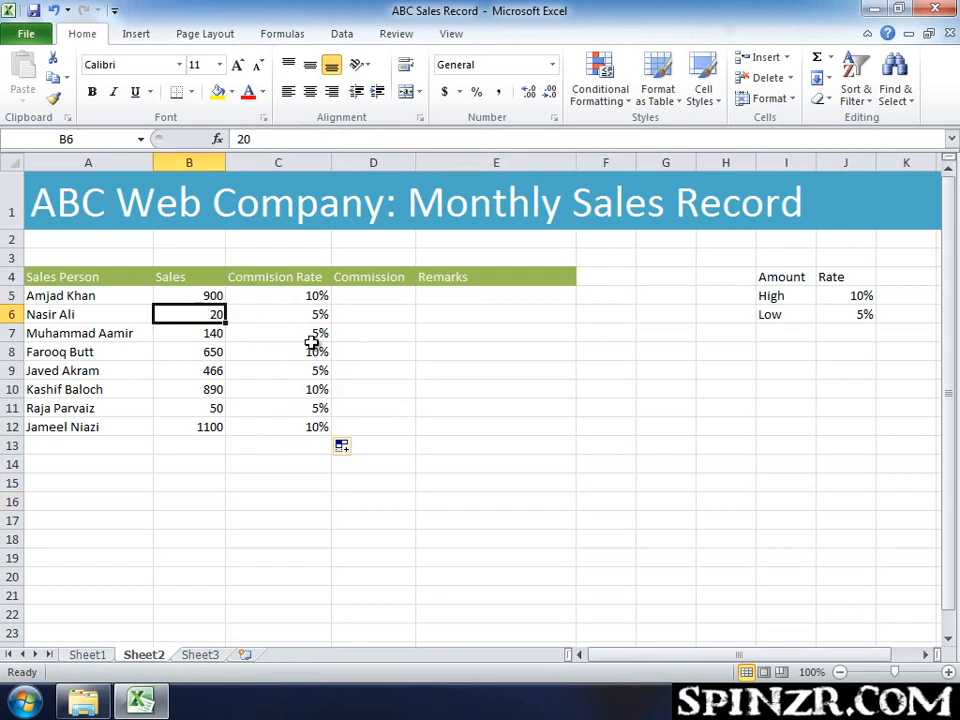
pyautogui.click(317, 334)
pyautogui.click(317, 352)
pyautogui.click(317, 371)
pyautogui.click(320, 406)
pyautogui.click(318, 427)
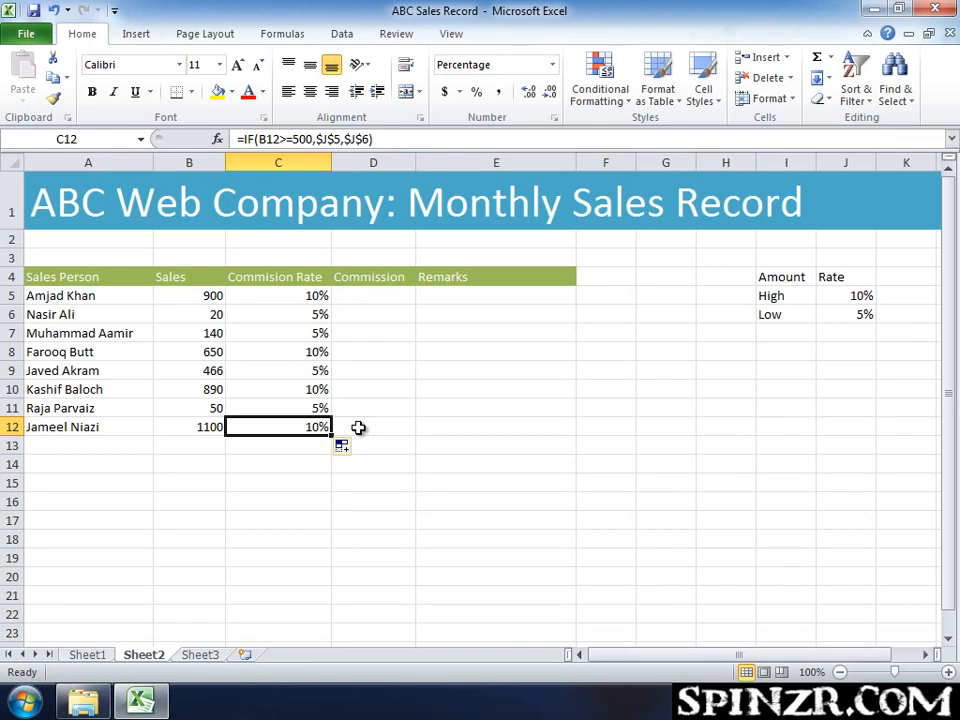
pyautogui.click(459, 385)
# Step: Calculate the first salesperson's commission in D5 with the formula =B5*C5
pyautogui.click(386, 298)
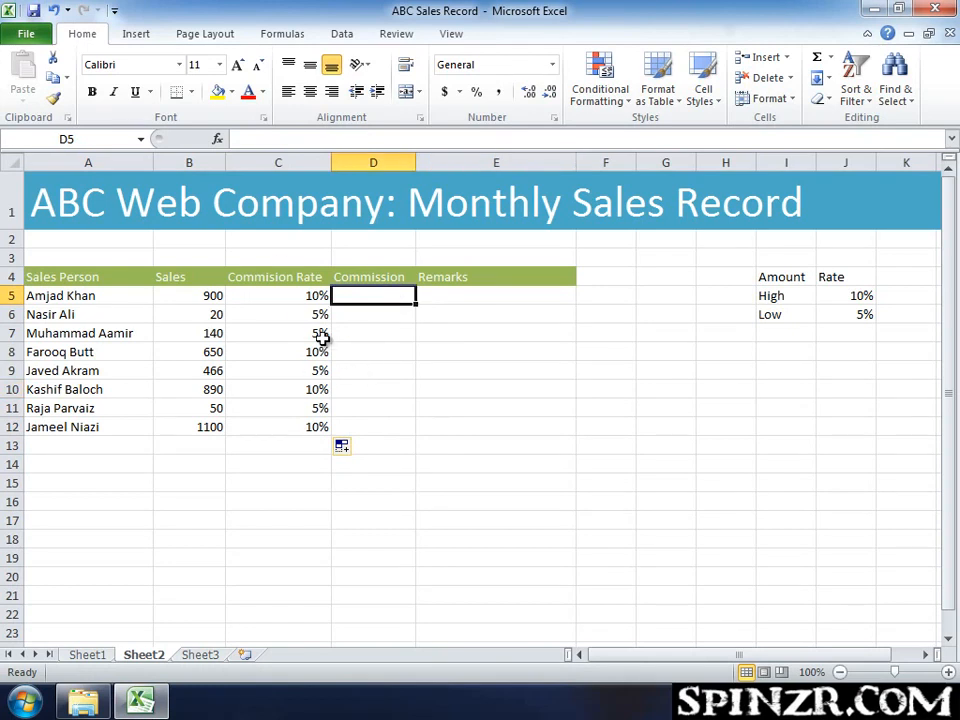
pyautogui.write('=')
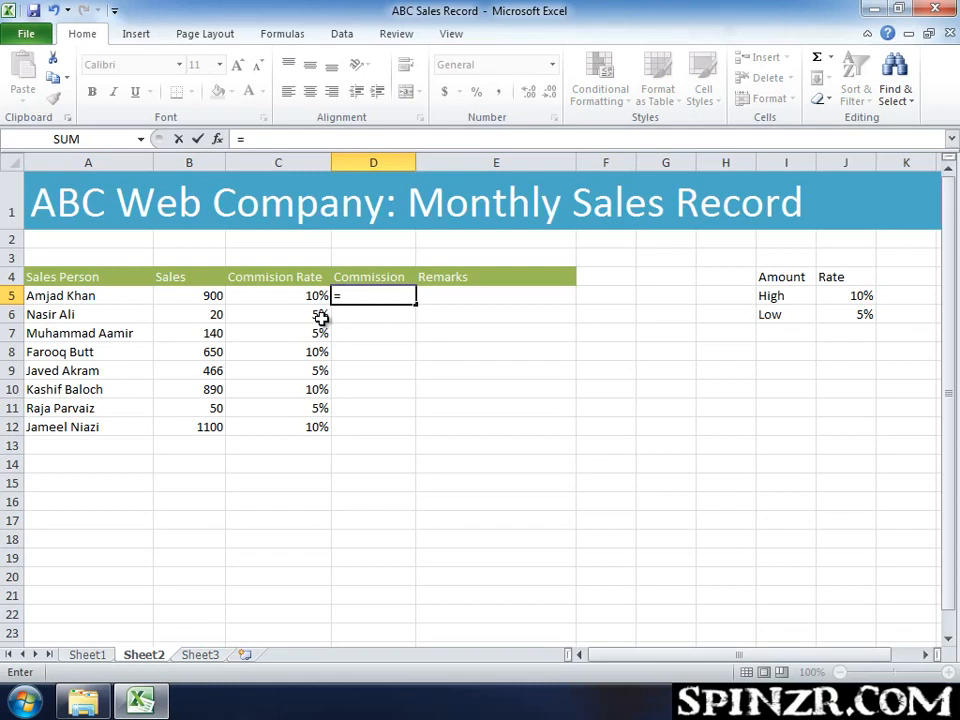
pyautogui.click(209, 294)
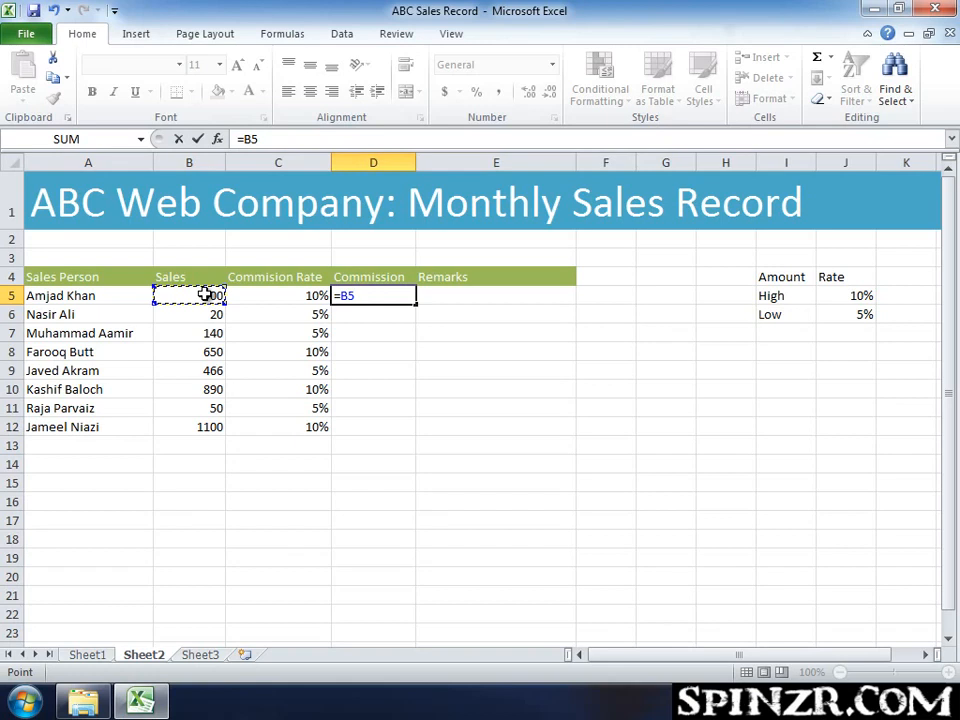
pyautogui.write('*')
pyautogui.click(288, 295)
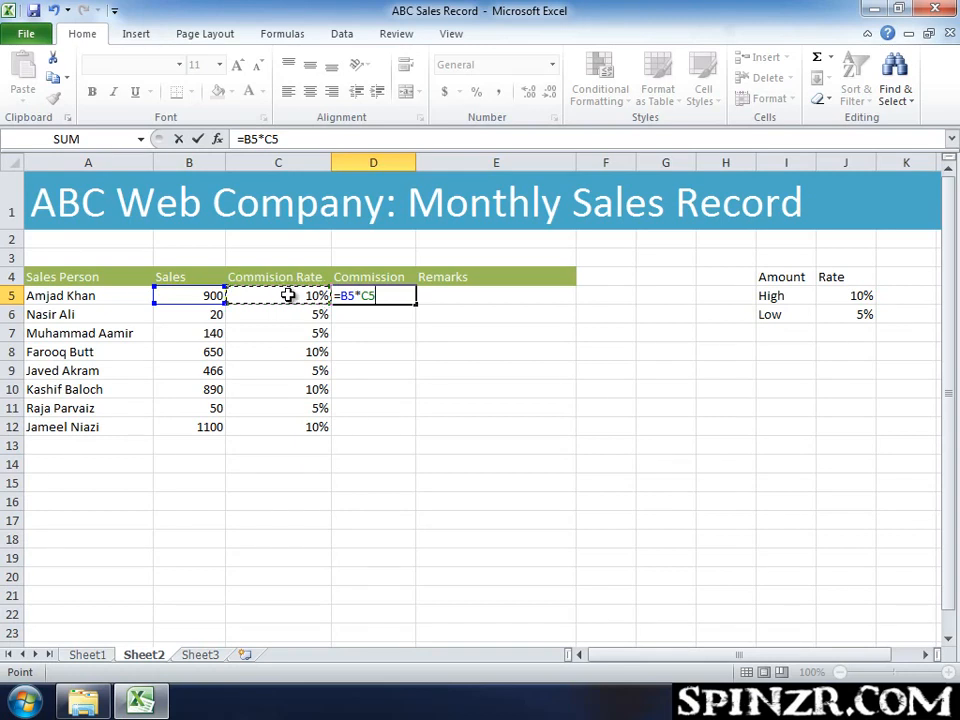
pyautogui.press('Return')
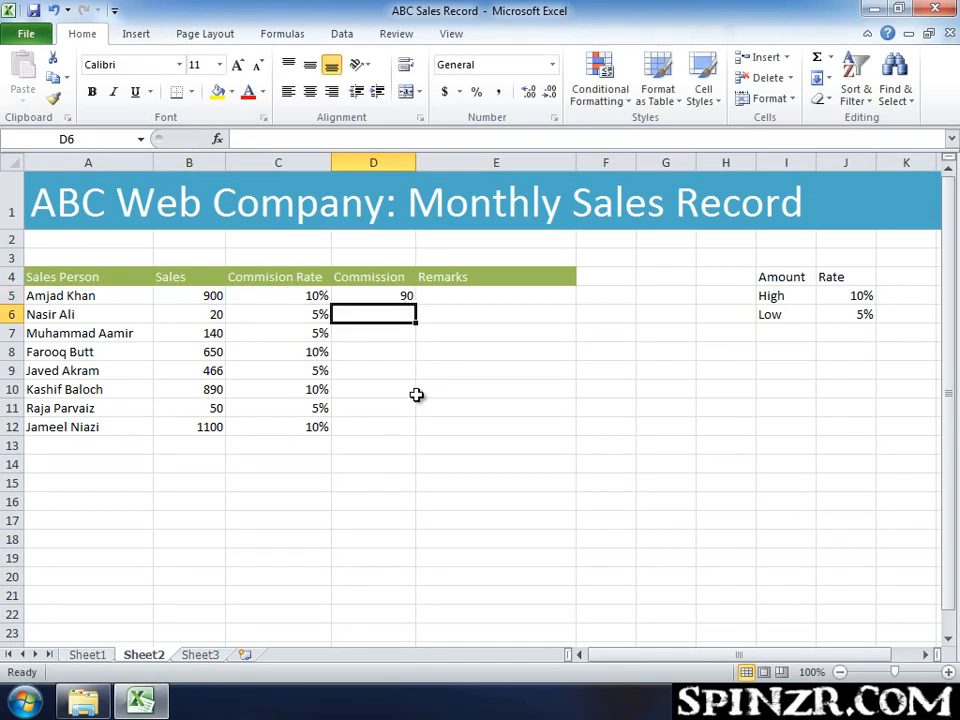
# Step: Fill the commission formula from D5 down to D12 and check several of the copied formulas
pyautogui.click(401, 296)
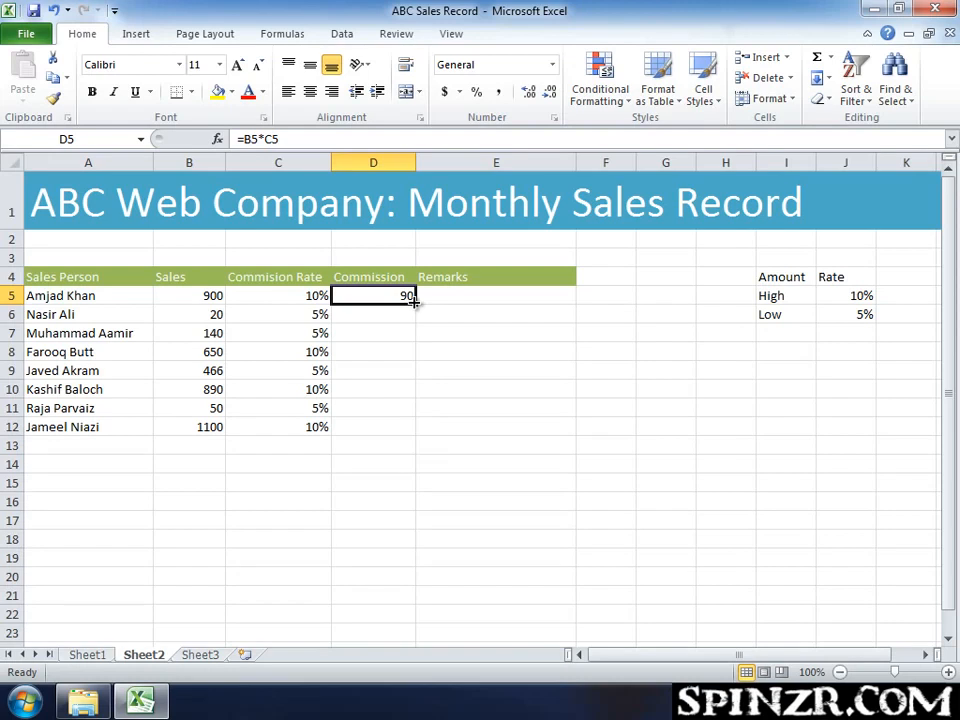
pyautogui.doubleClick(414, 301)
pyautogui.click(489, 389)
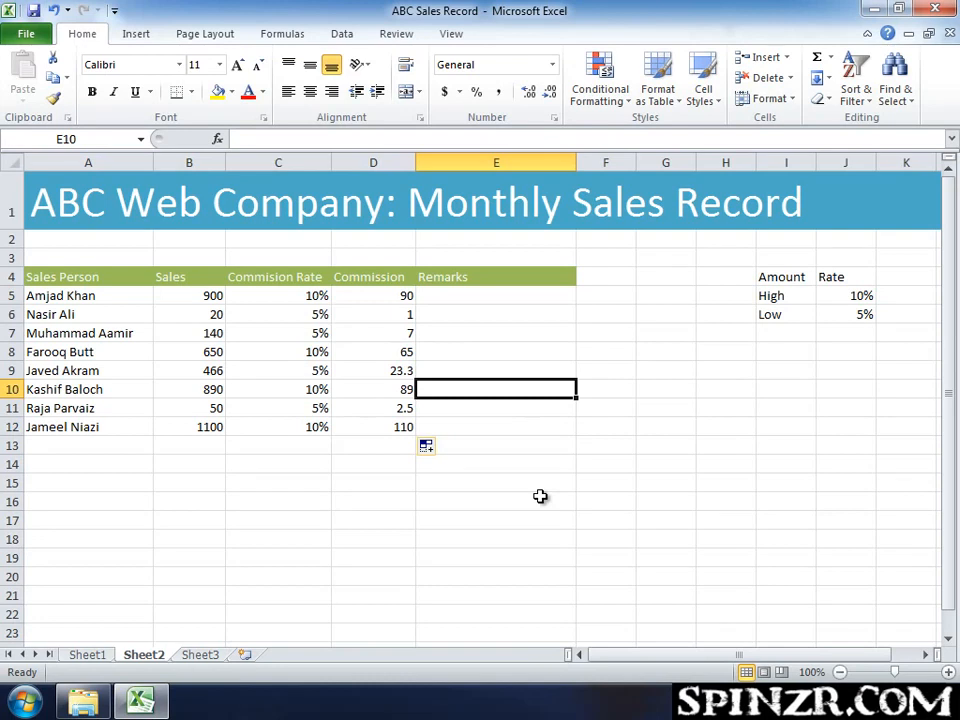
pyautogui.click(411, 316)
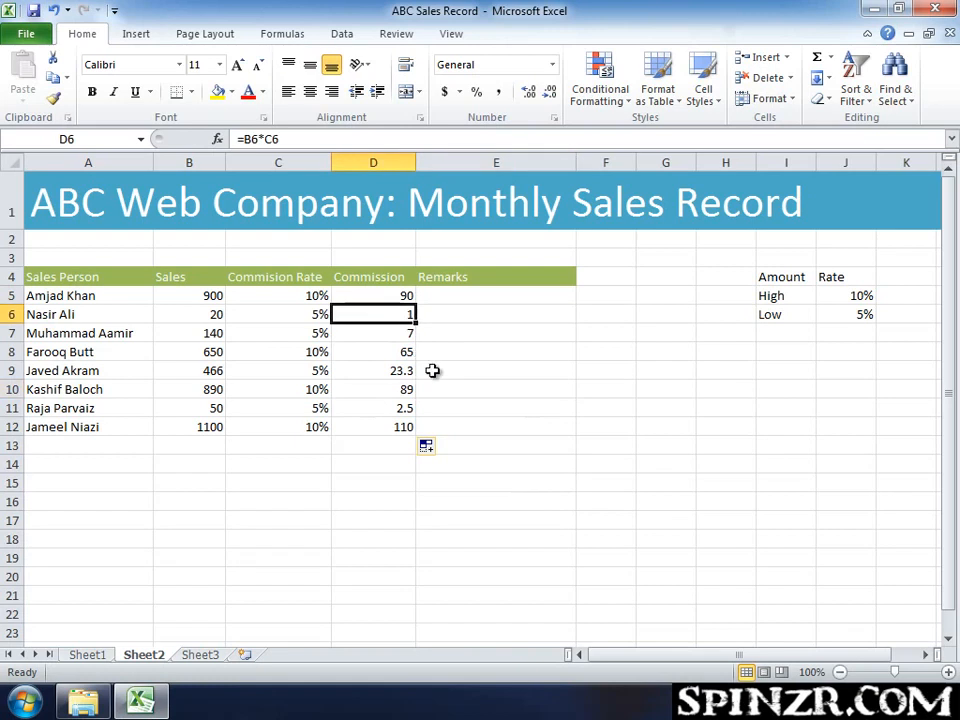
pyautogui.click(407, 333)
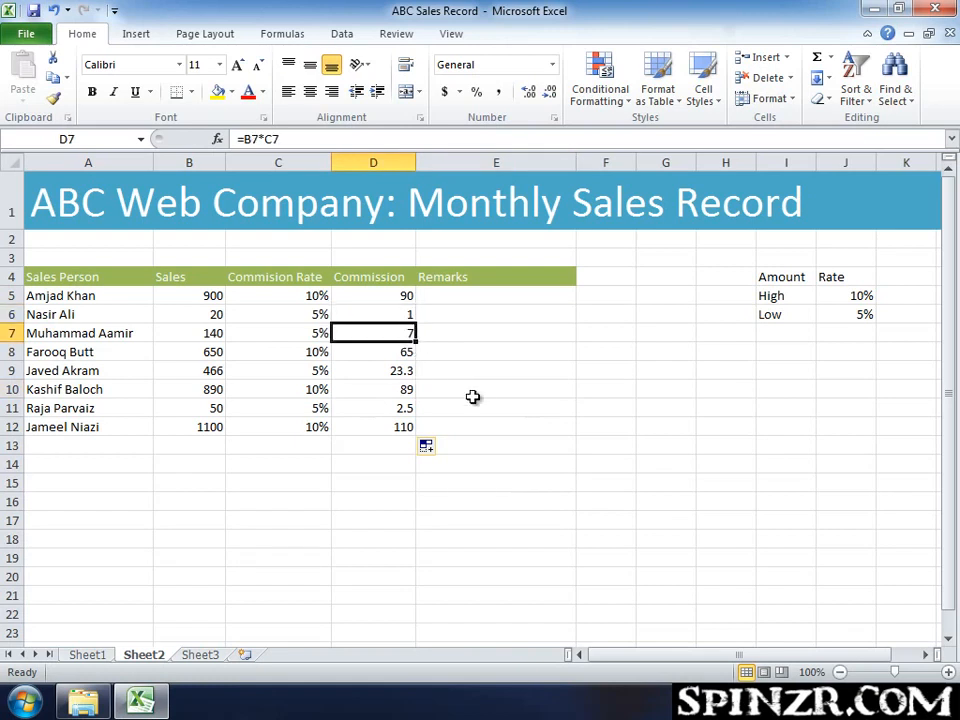
pyautogui.click(408, 388)
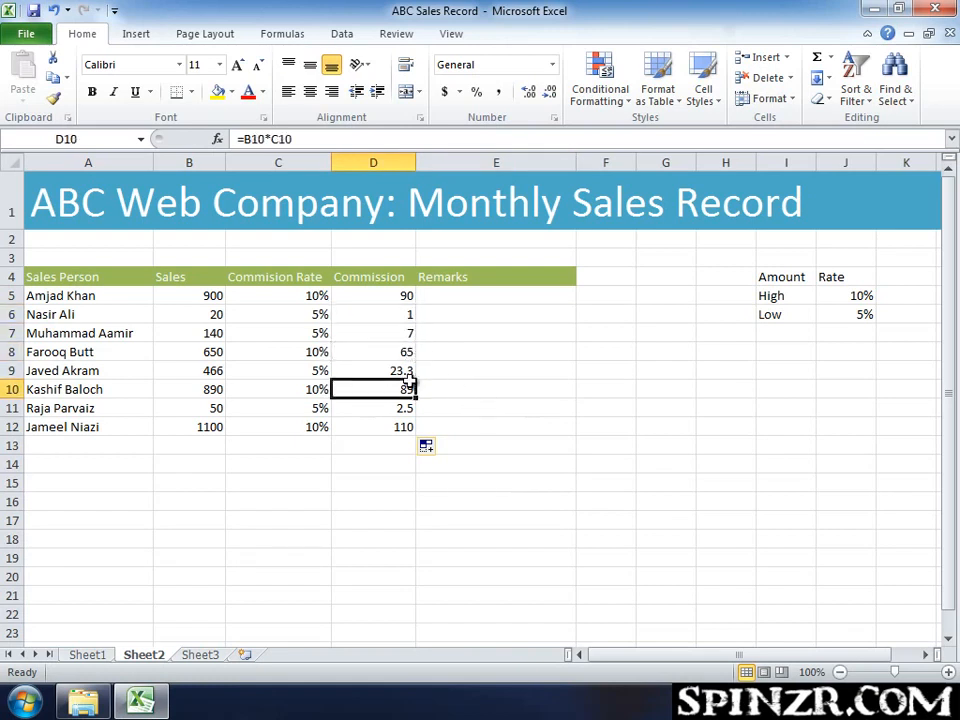
pyautogui.click(486, 425)
# Step: Enter the remarks formula =IF(B5>=500, "Good Job", "Better Luck Next Time") for the first salesperson in E5
pyautogui.click(494, 294)
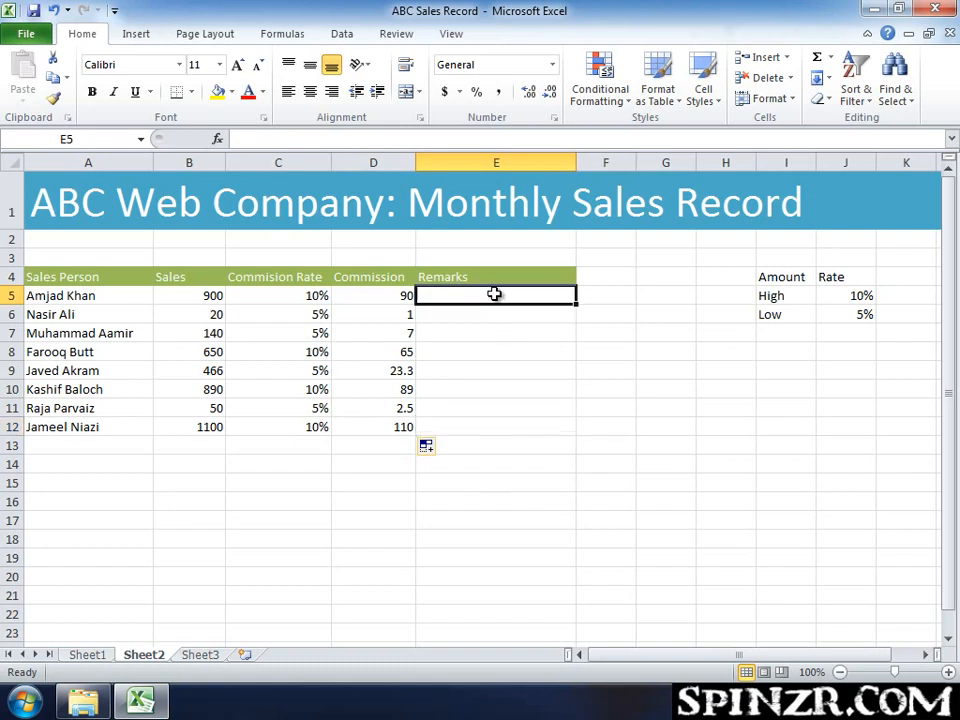
pyautogui.click(615, 420)
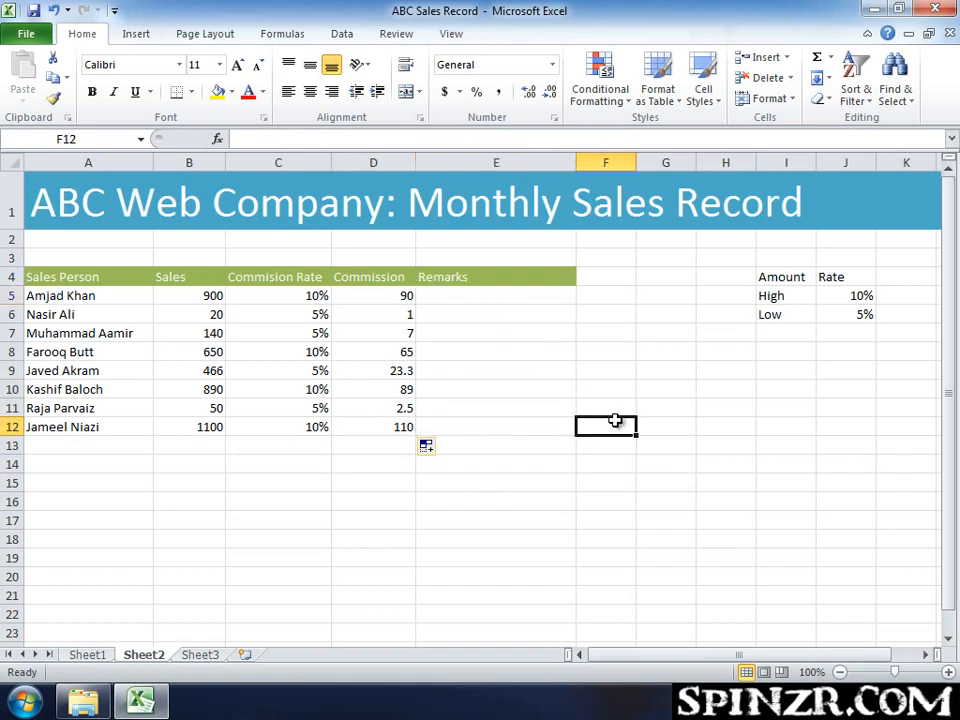
pyautogui.click(493, 297)
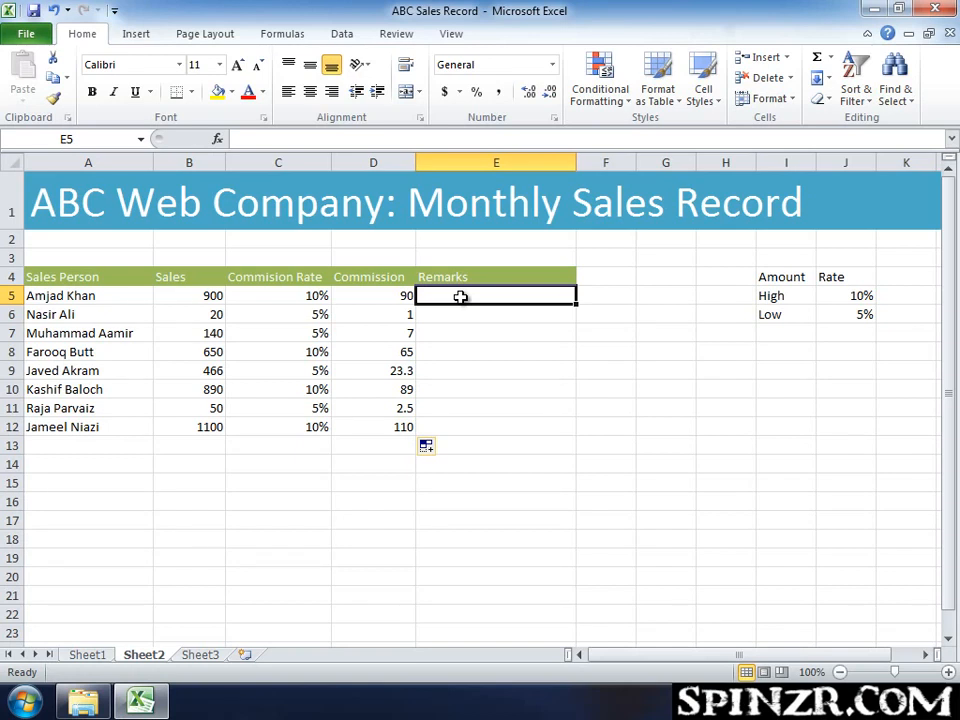
pyautogui.write('=')
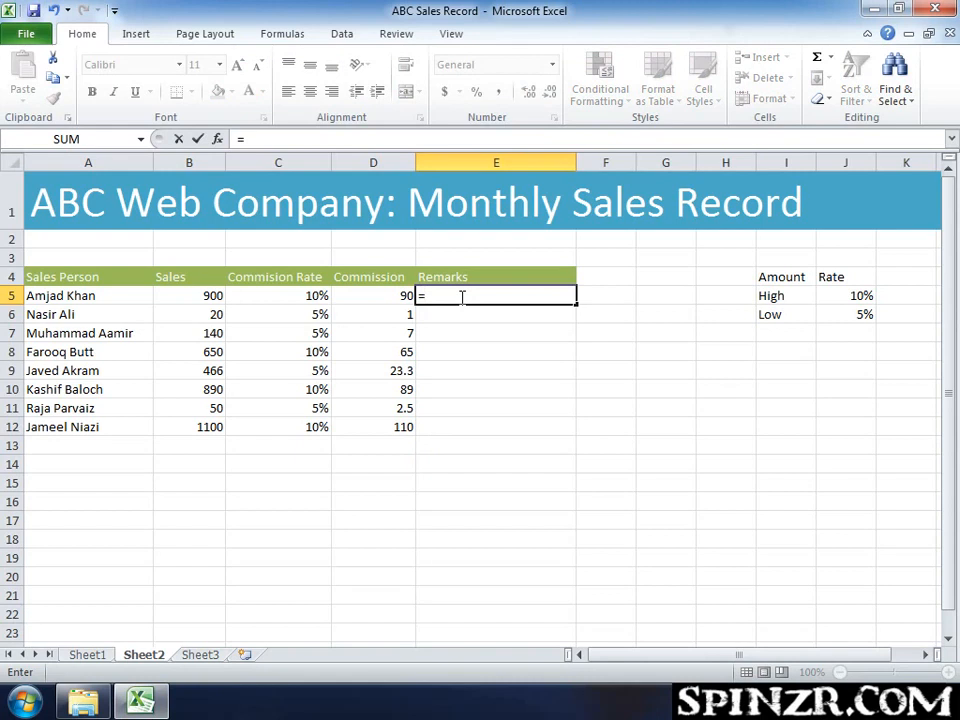
pyautogui.write('if')
pyautogui.write('(')
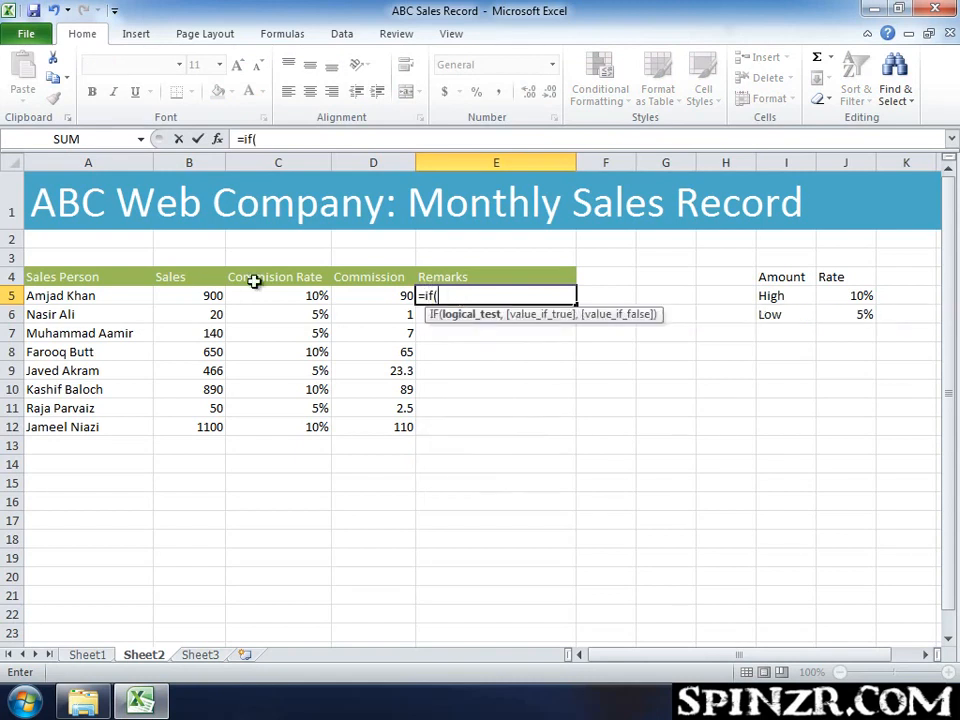
pyautogui.click(213, 296)
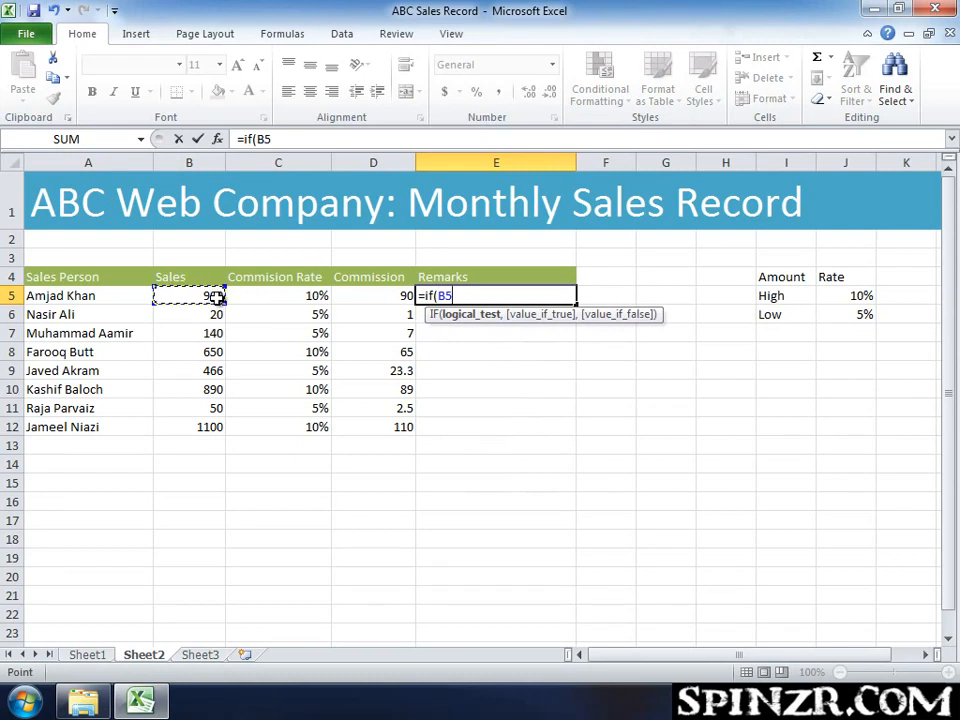
pyautogui.write('>=500,')
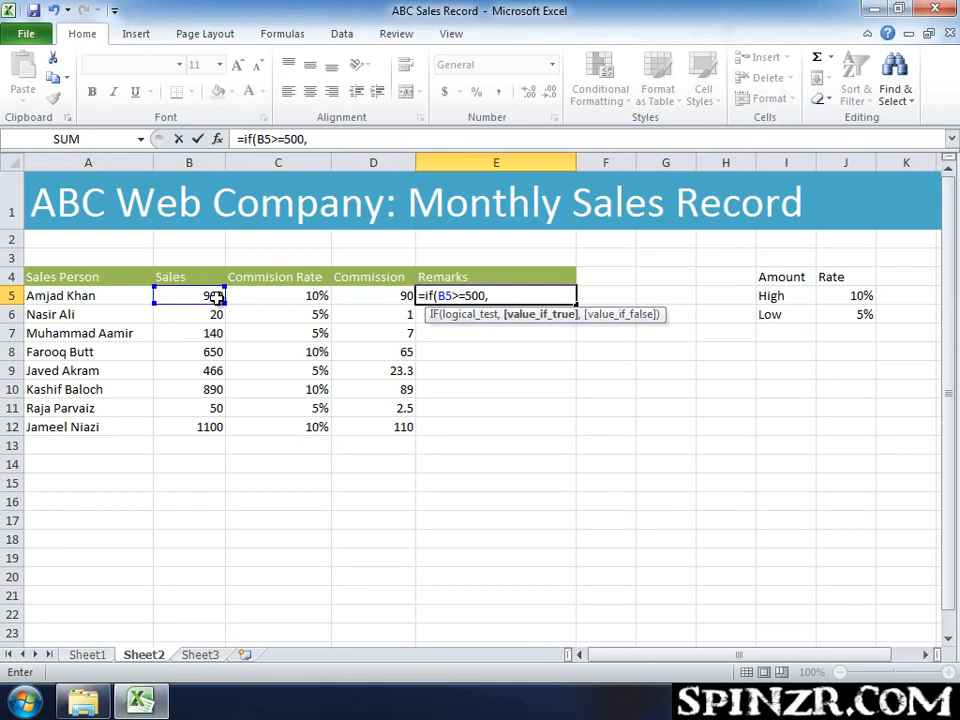
pyautogui.write(' "Good Job')
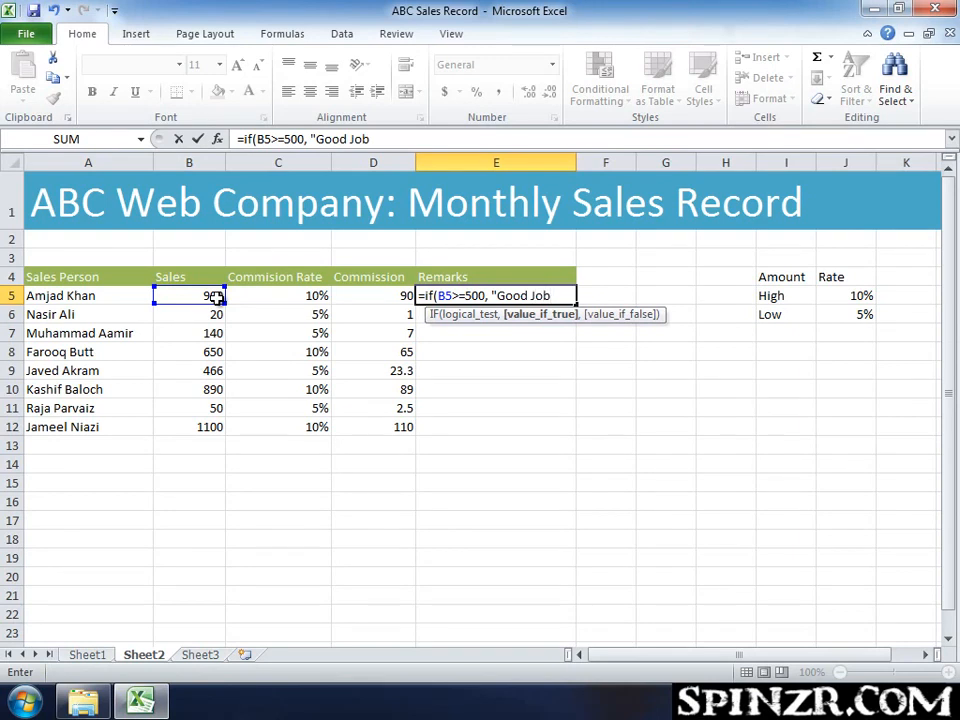
pyautogui.write('"')
pyautogui.write(', "')
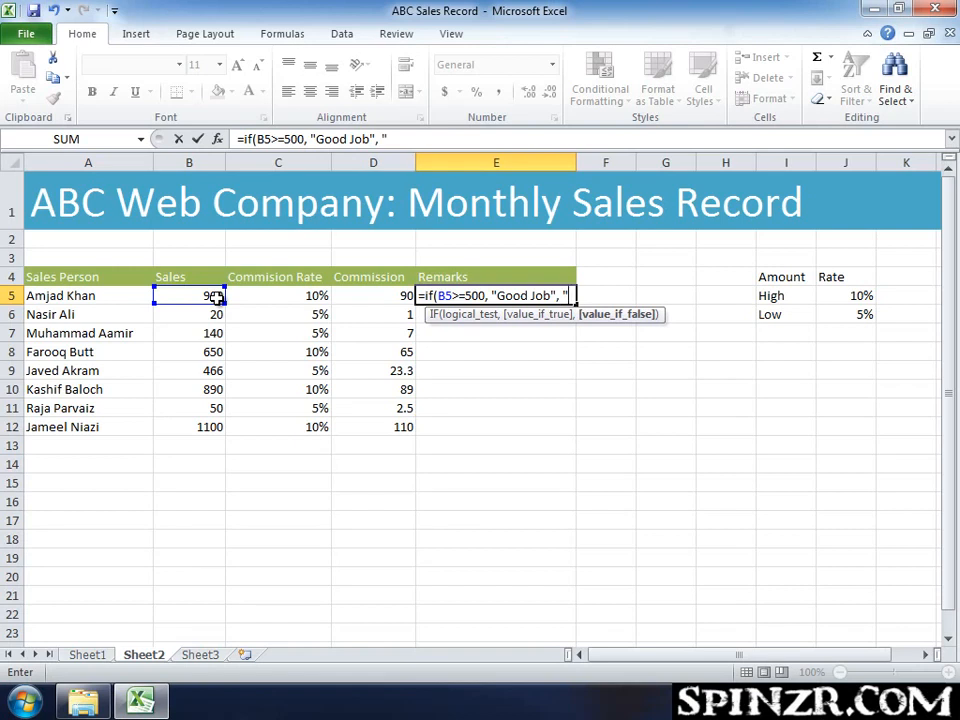
pyautogui.write('Better Luck Net')
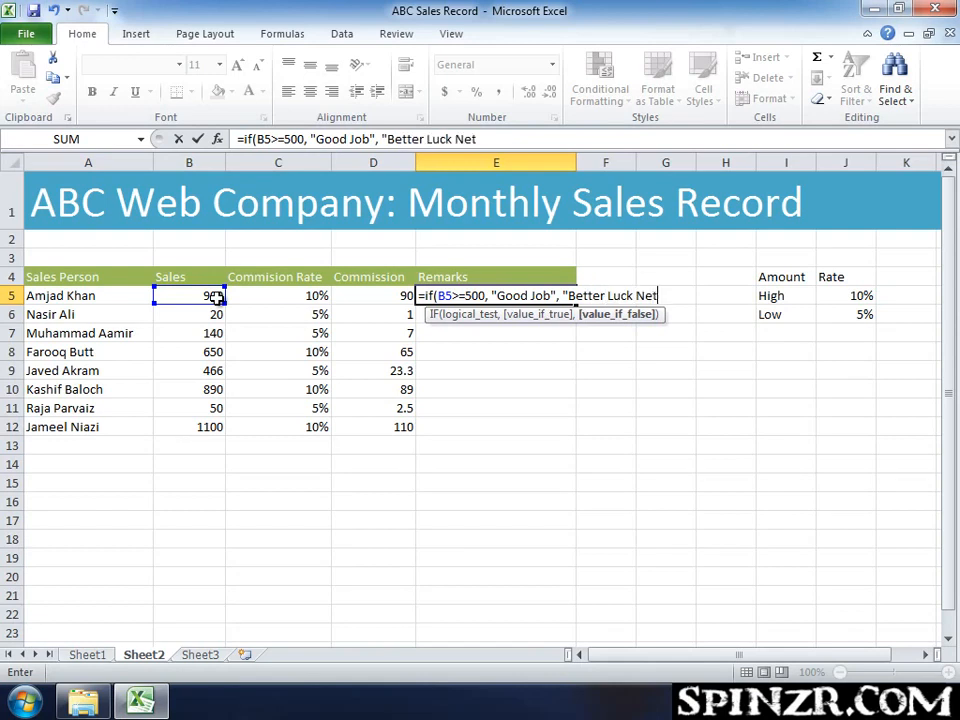
pyautogui.press('BackSpace')
pyautogui.write('xt Time"')
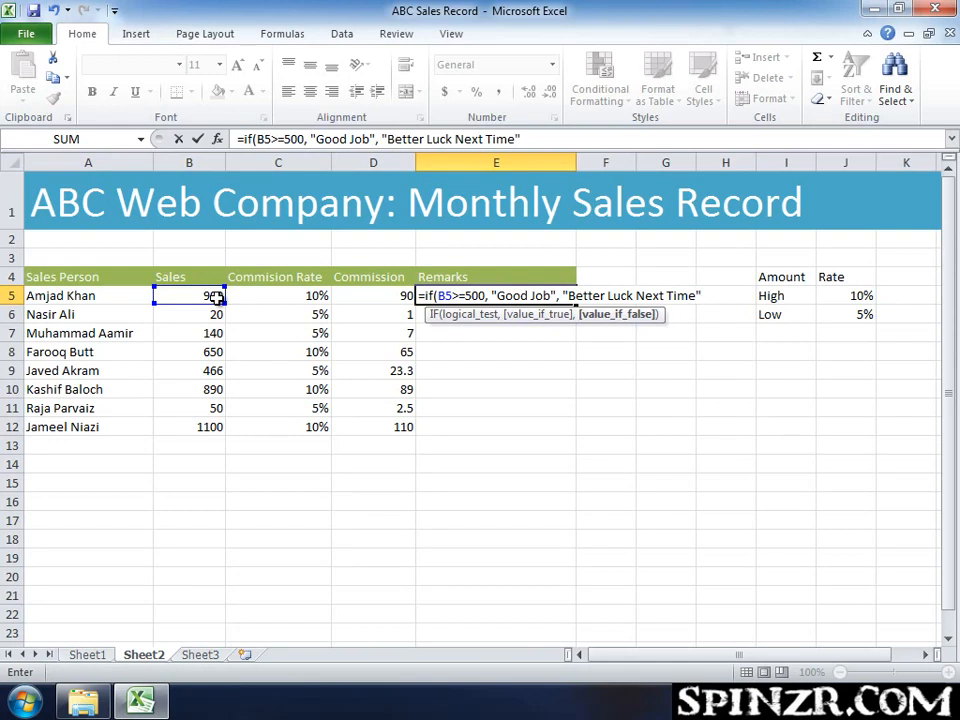
pyautogui.press('Return')
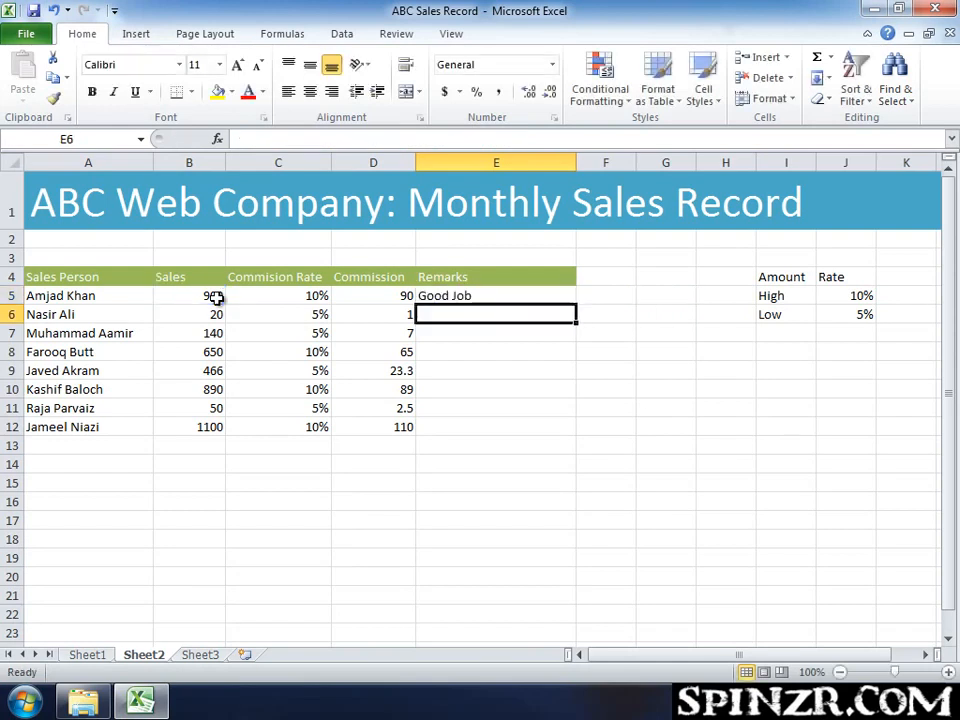
# Step: Fill the remarks formula from E5 down to E12
pyautogui.click(497, 293)
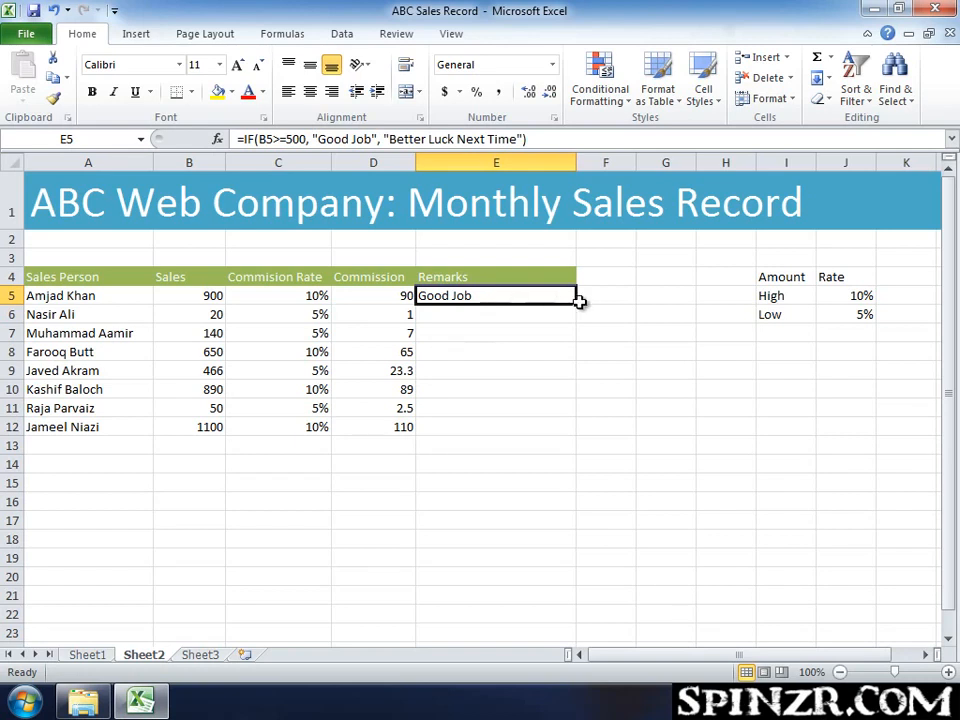
pyautogui.moveTo(577, 303); pyautogui.dragTo(575, 437)
pyautogui.click(690, 466)
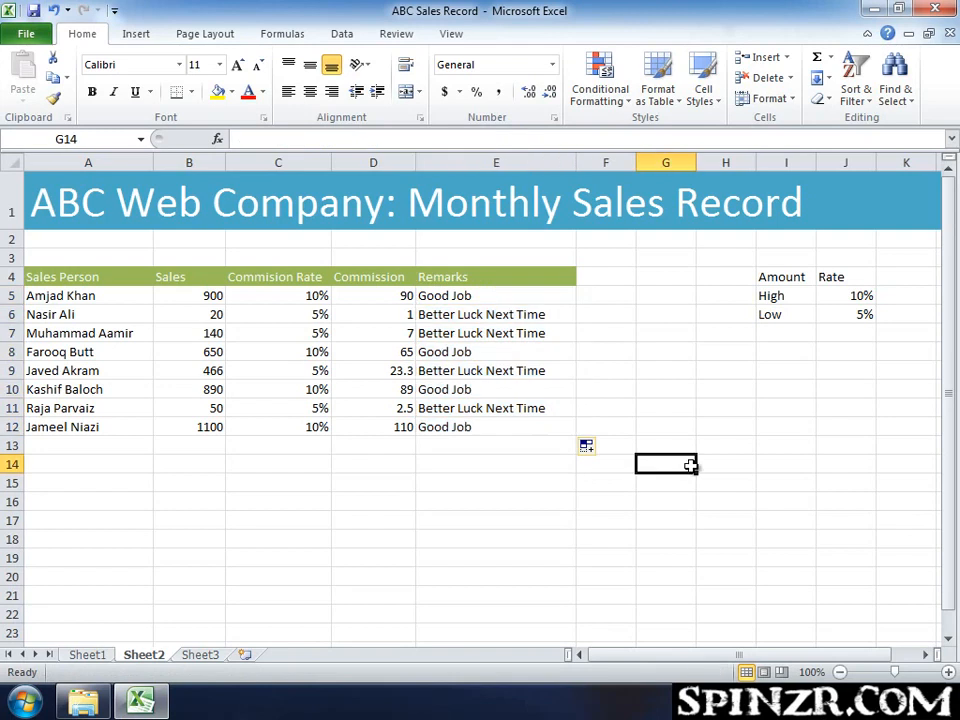
# Step: Check the copied remarks formulas in E6 through E12 one by one against the sales amounts
pyautogui.click(446, 315)
pyautogui.click(454, 333)
pyautogui.click(453, 355)
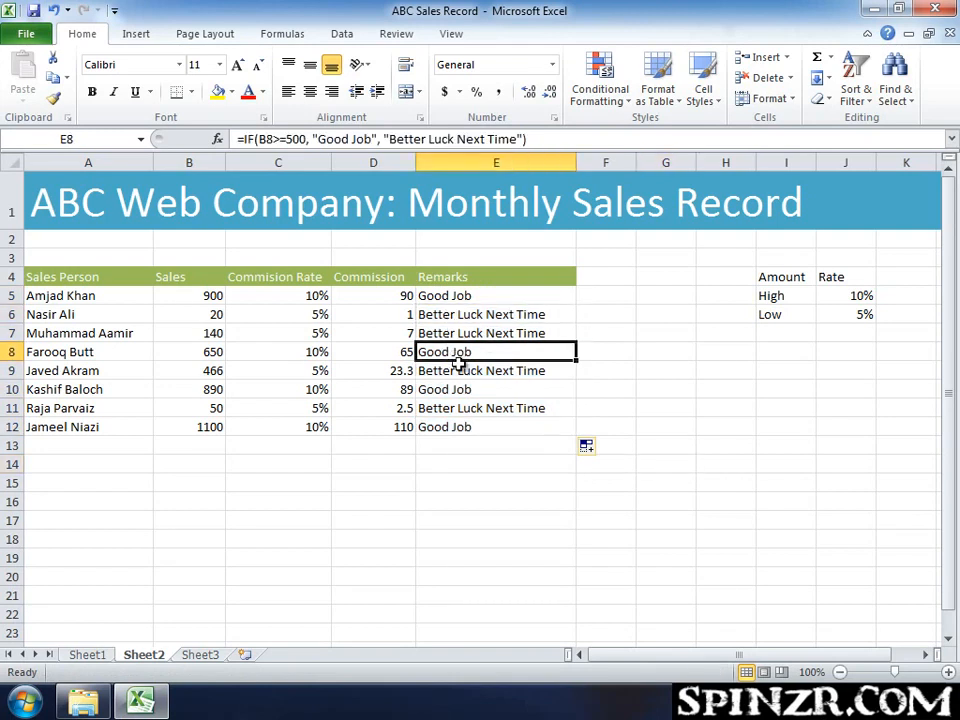
pyautogui.click(460, 373)
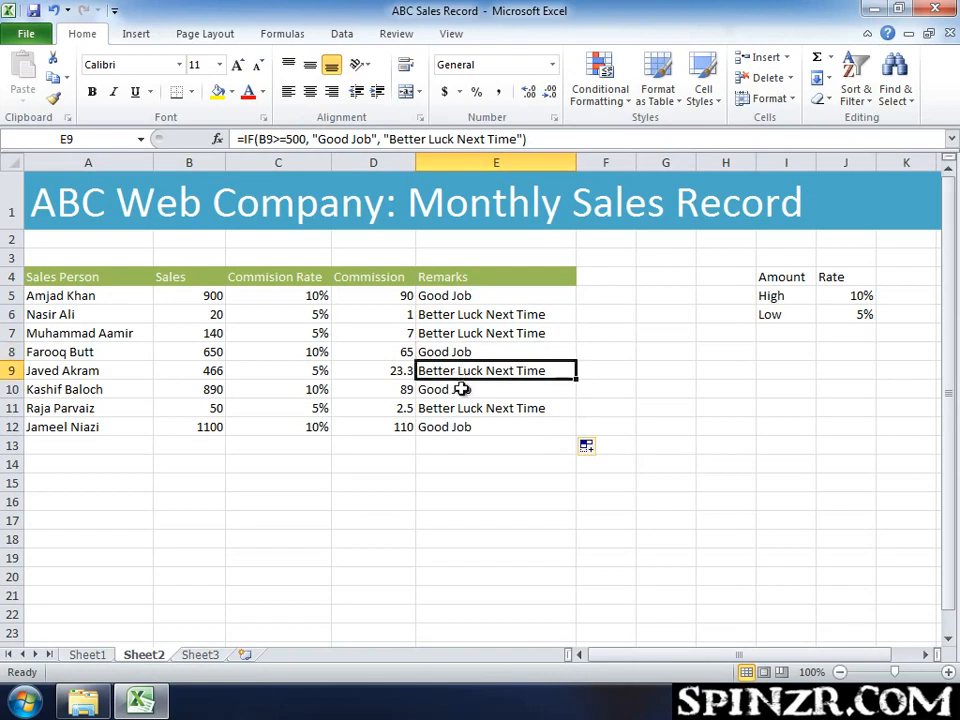
pyautogui.click(462, 389)
pyautogui.click(468, 408)
pyautogui.click(474, 427)
pyautogui.click(474, 484)
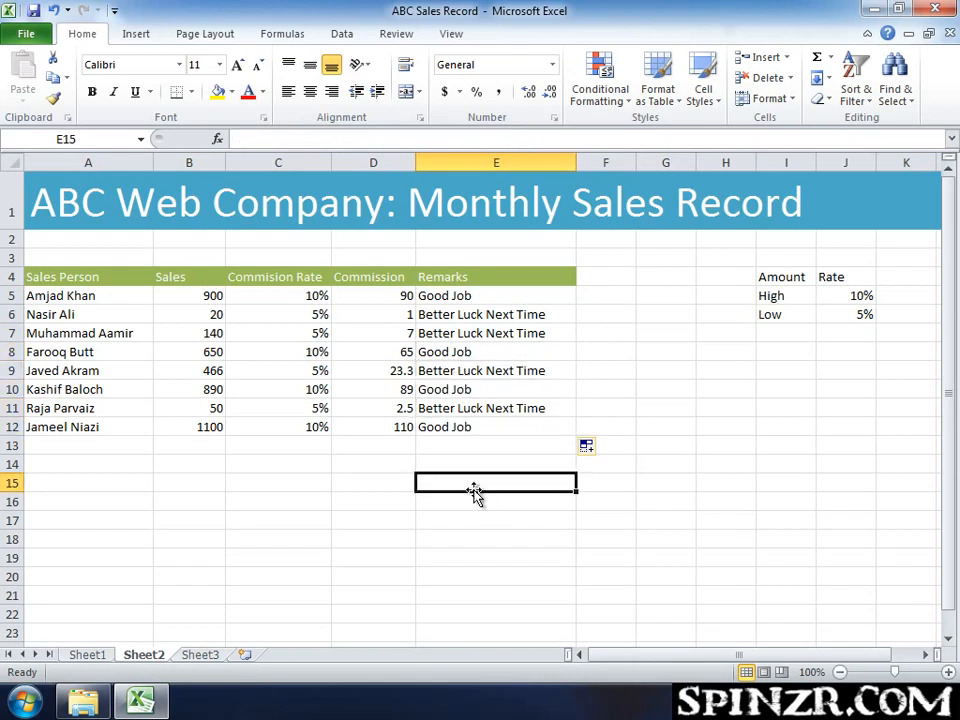